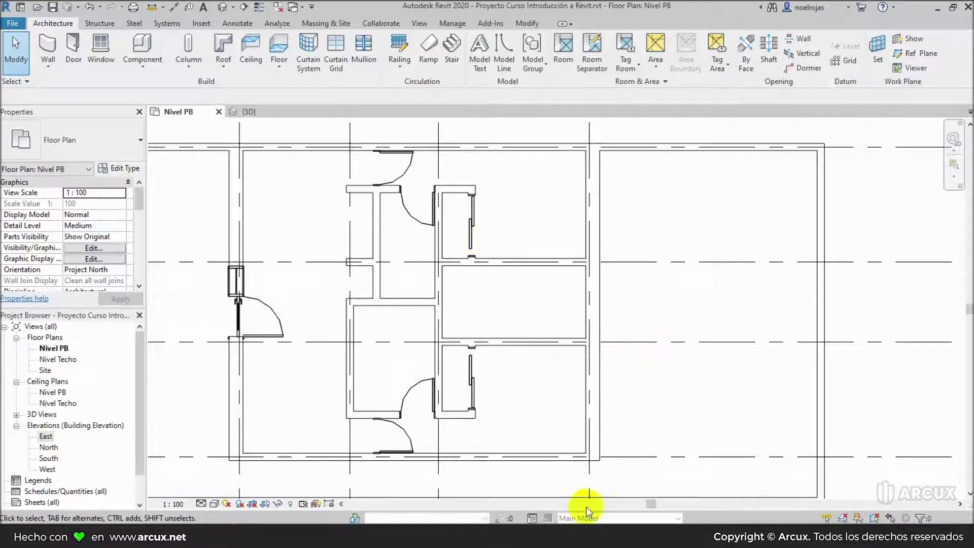
# Switch to the reference image EJERCICIO TUTORIAL INTRODUCCION A REVIT.png in Photos
pyautogui.click(583, 474)
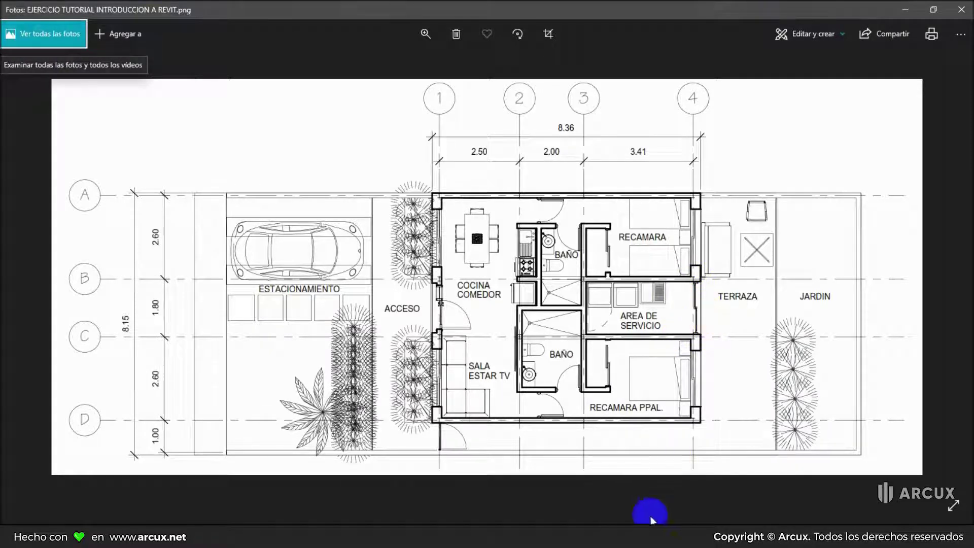
# Return from Photos to Revit's Nivel PB floor plan
pyautogui.hotkey('alt', 'Tab')
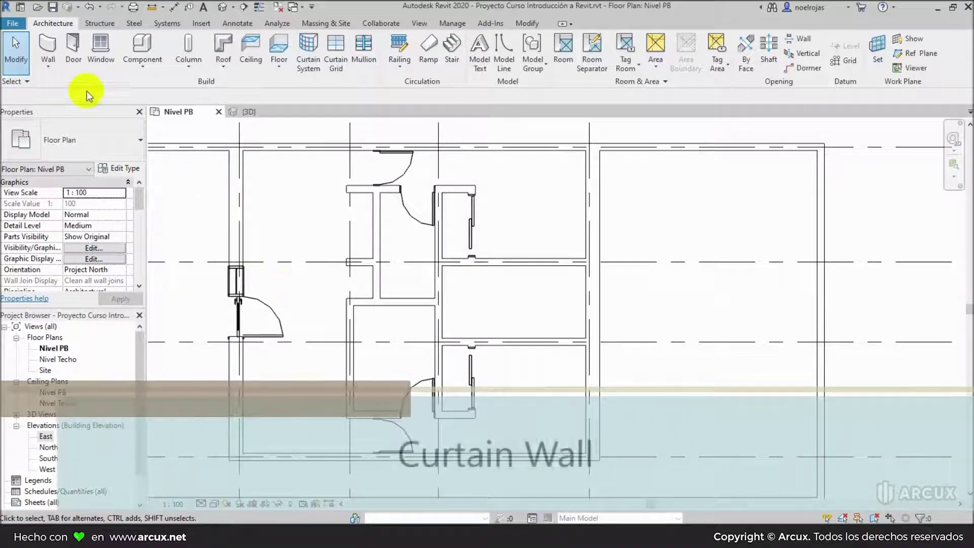
# Start an architectural wall using the Curtain Wall type, 2.1500 high from Nivel PB
pyautogui.click(48, 66)
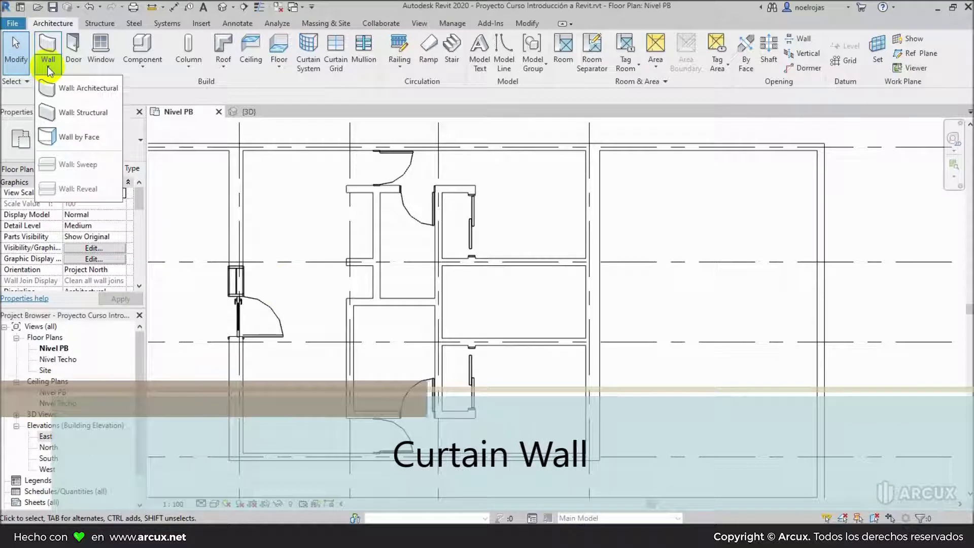
pyautogui.click(69, 89)
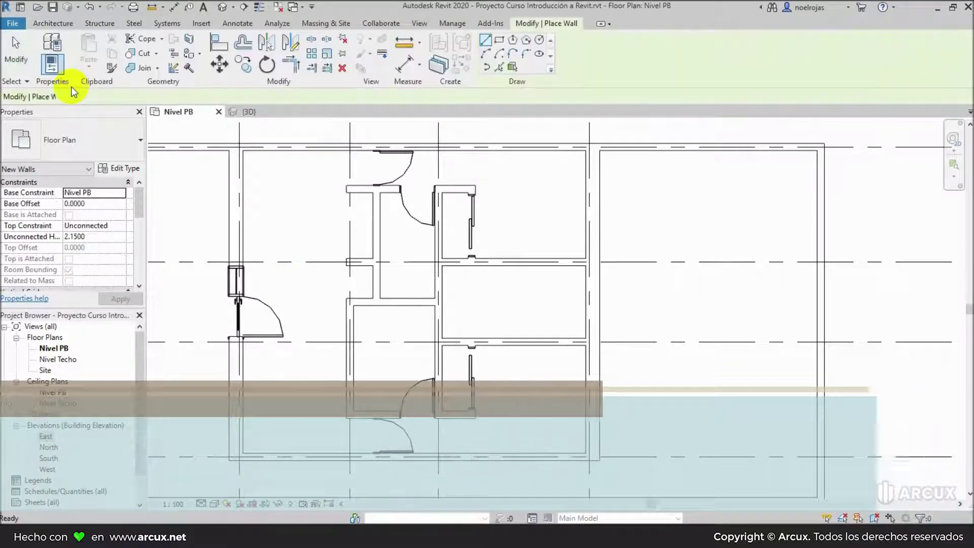
pyautogui.click(109, 138)
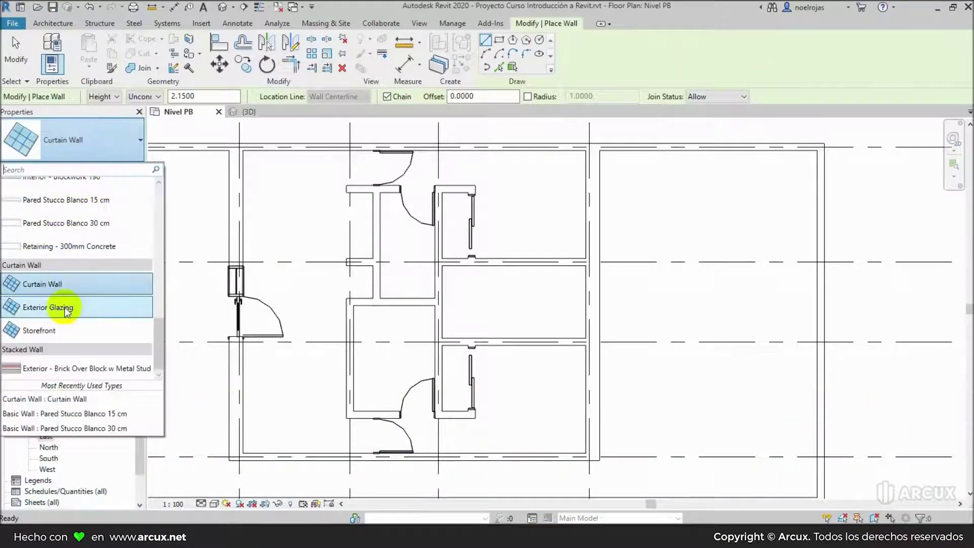
pyautogui.scroll(3, 106, 269)
pyautogui.scroll(-2, 106, 266)
pyautogui.scroll(-1, 106, 268)
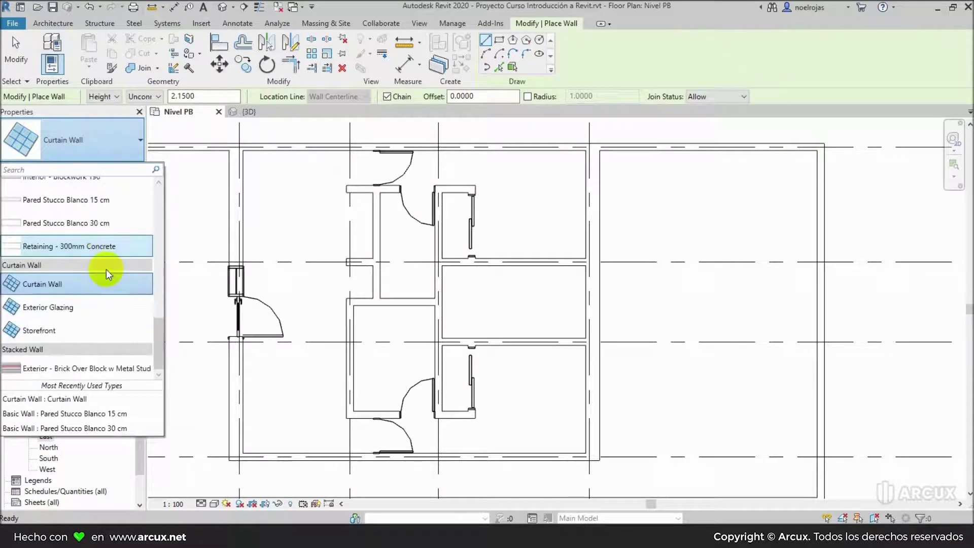
pyautogui.click(54, 284)
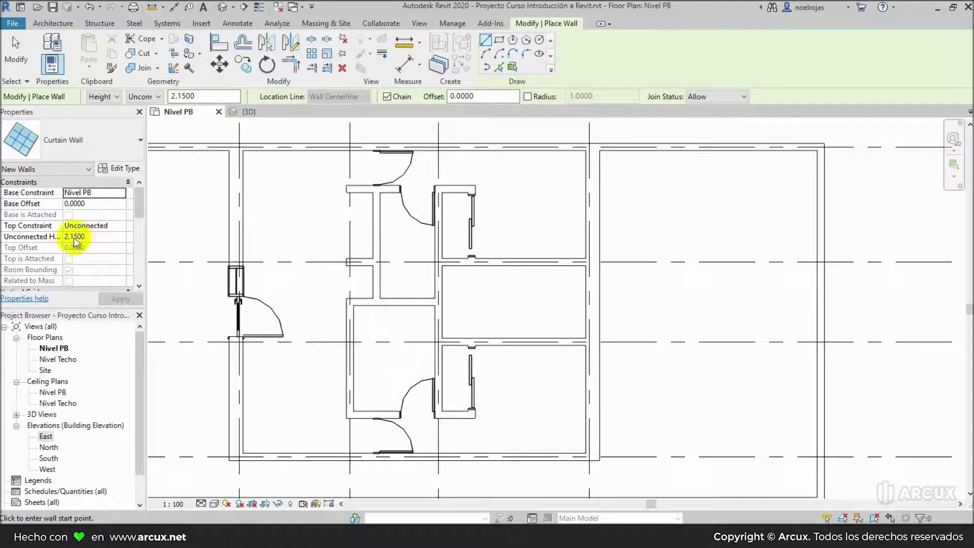
pyautogui.scroll(2, 625, 290)
pyautogui.scroll(2, 626, 291)
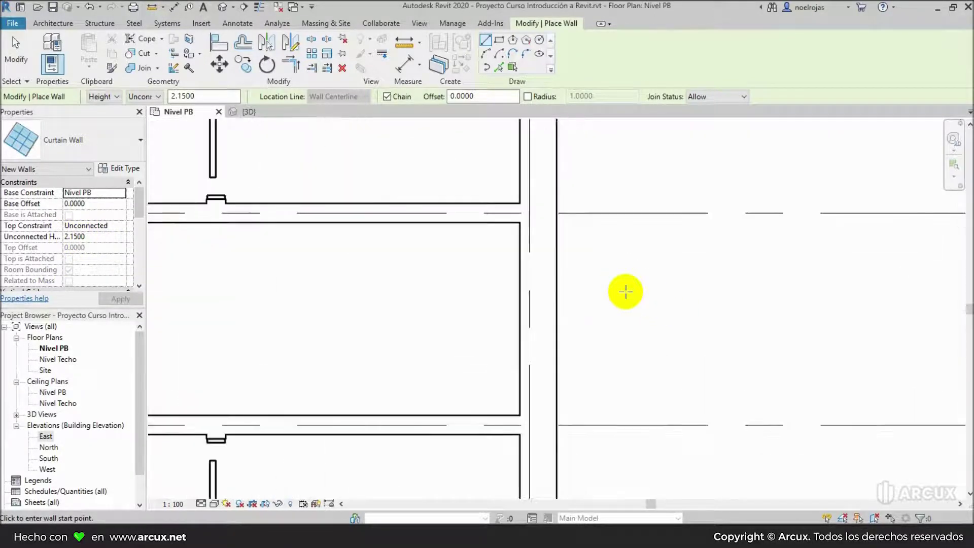
# Draw a curtain wall along the east stucco wall between two points, then exit wall placement
pyautogui.scroll(1, 624, 291)
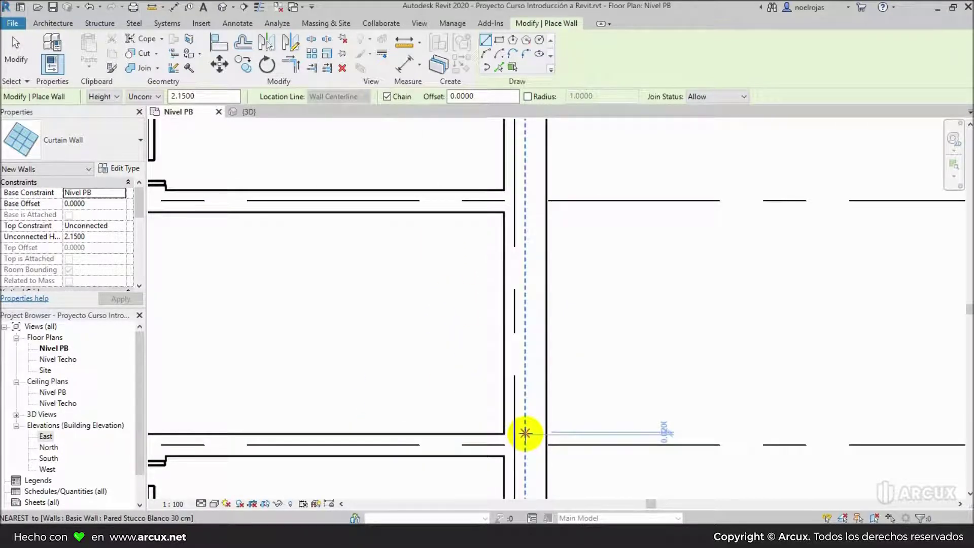
pyautogui.click(525, 432)
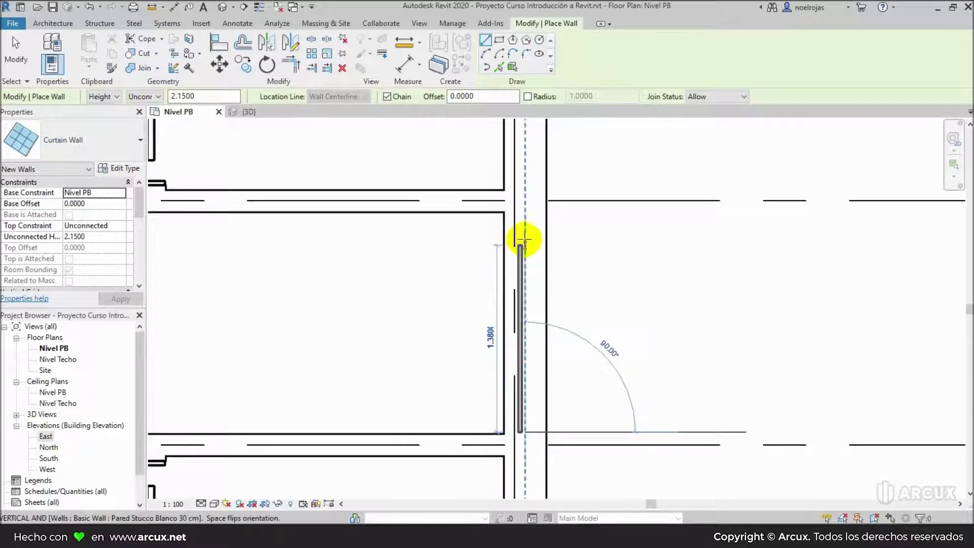
pyautogui.click(525, 213)
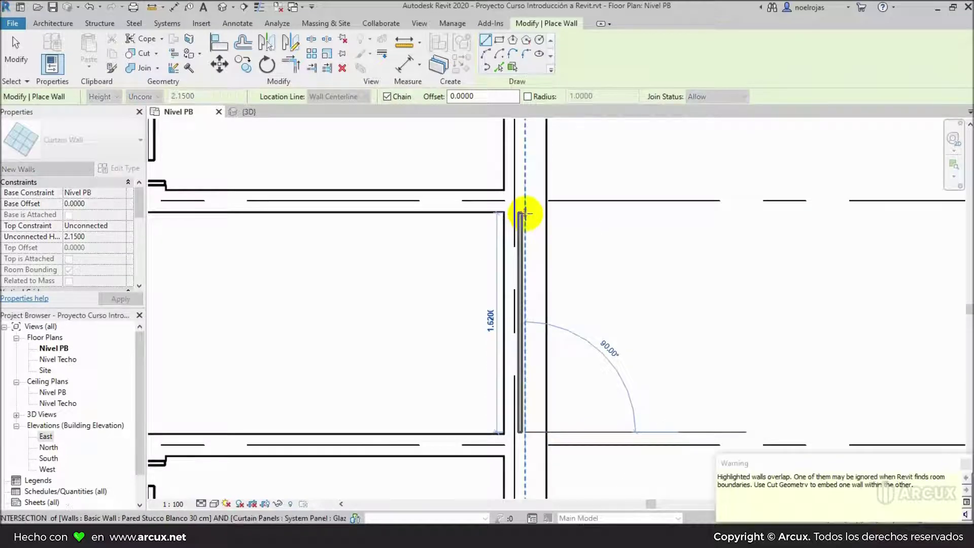
pyautogui.press('Escape')
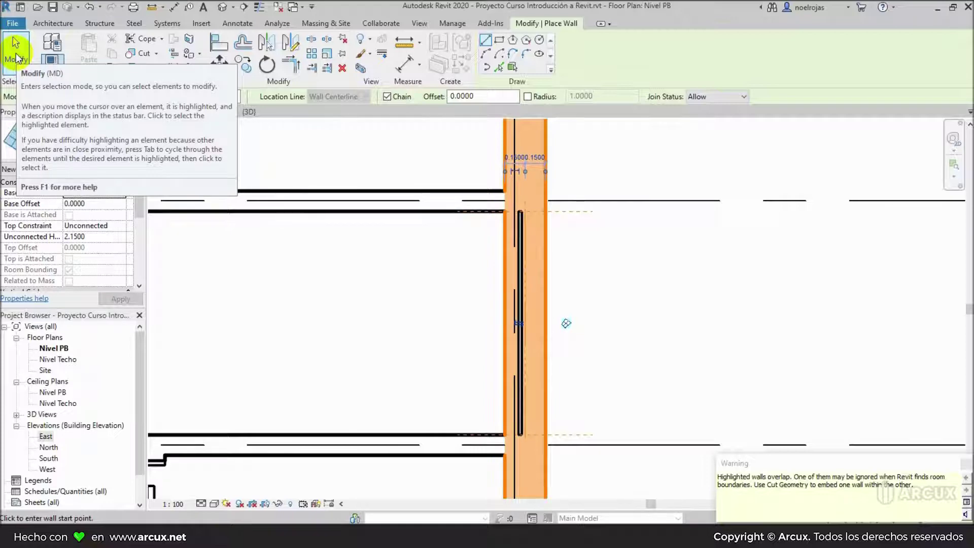
pyautogui.click(16, 55)
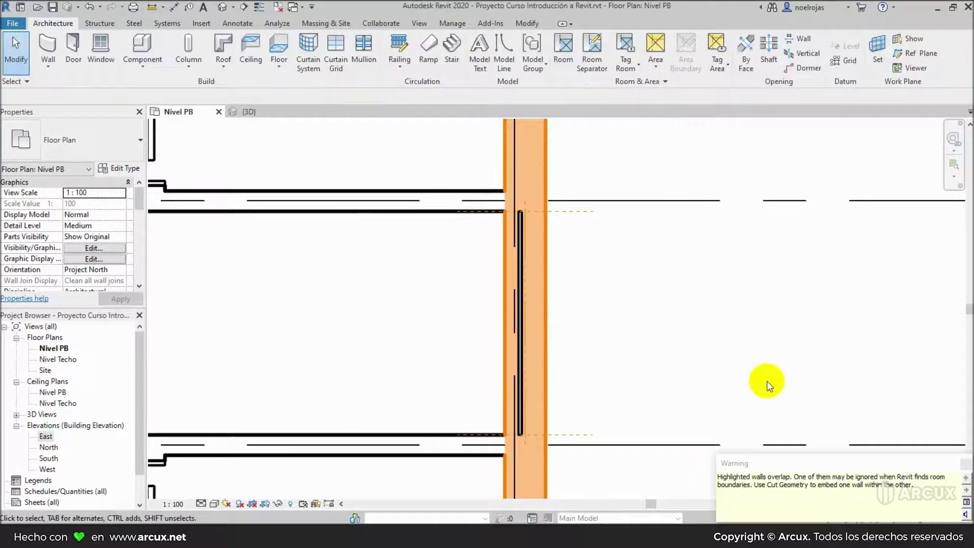
# Select the east stucco wall and isolate it in a 3D section box
pyautogui.click(731, 325)
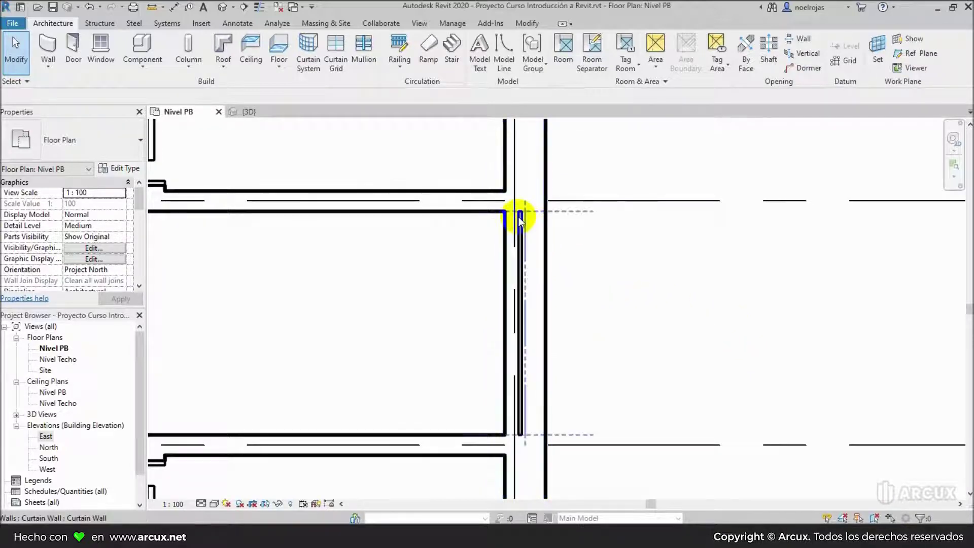
pyautogui.click(544, 301)
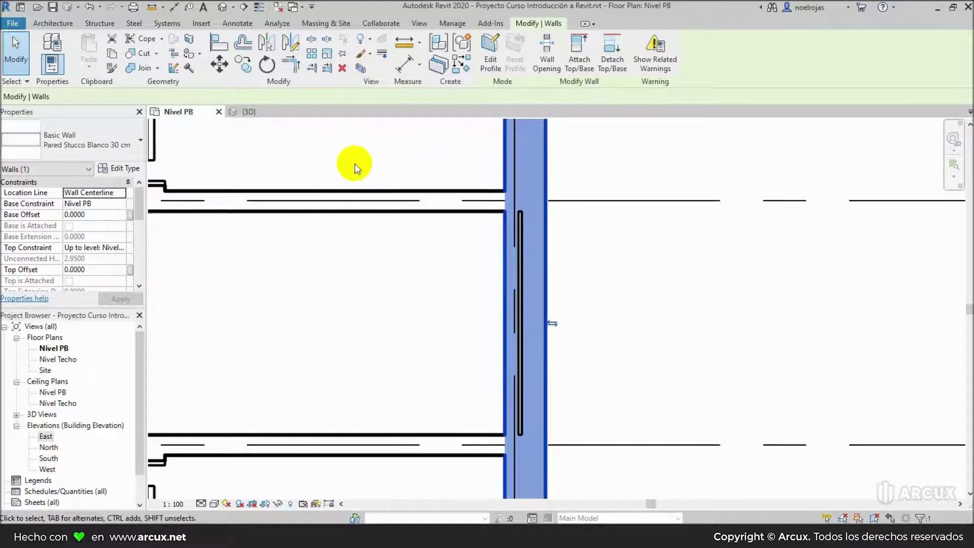
pyautogui.click(360, 69)
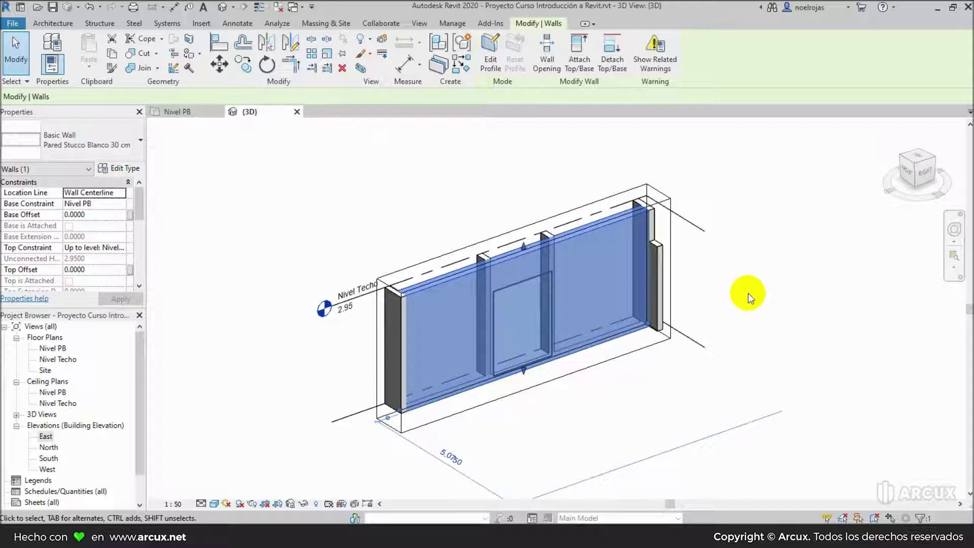
# View the east wall from the ViewCube's Right face and begin editing its profile
pyautogui.click(923, 174)
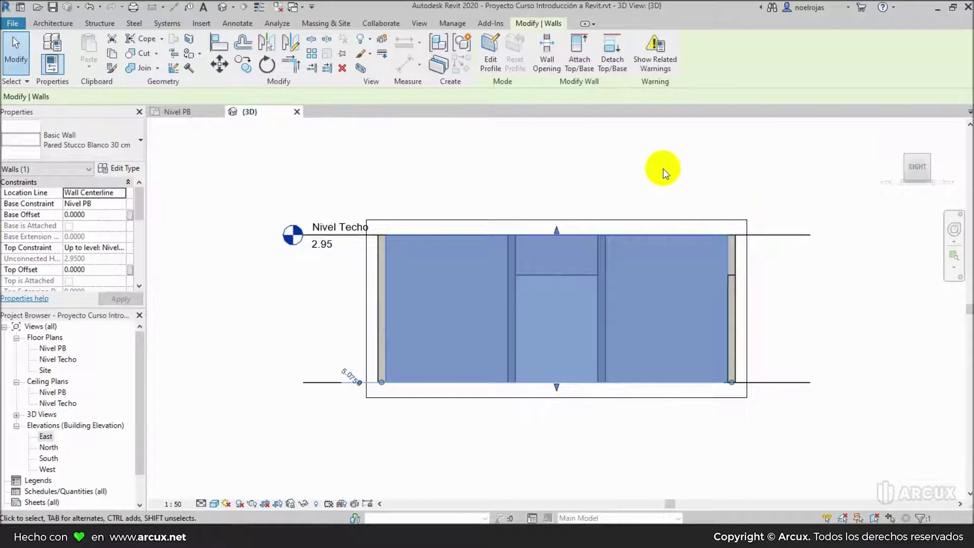
pyautogui.click(699, 281)
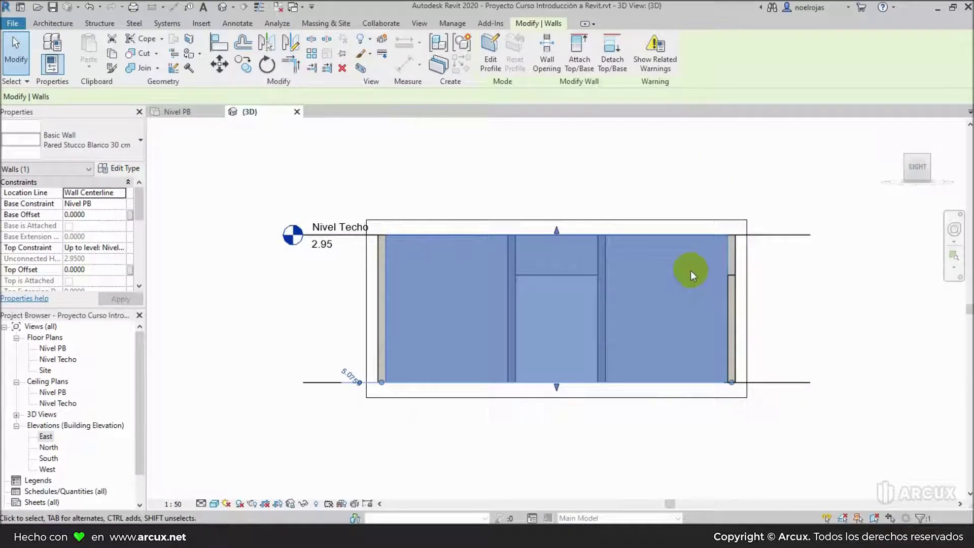
pyautogui.click(490, 64)
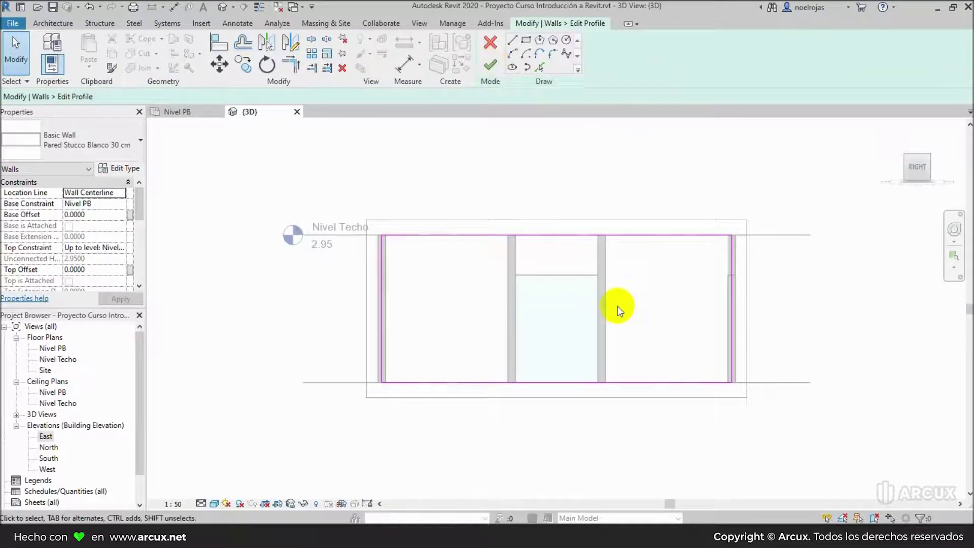
# Trace the lower panel's left, top and right edges into the wall profile
pyautogui.scroll(2, 667, 308)
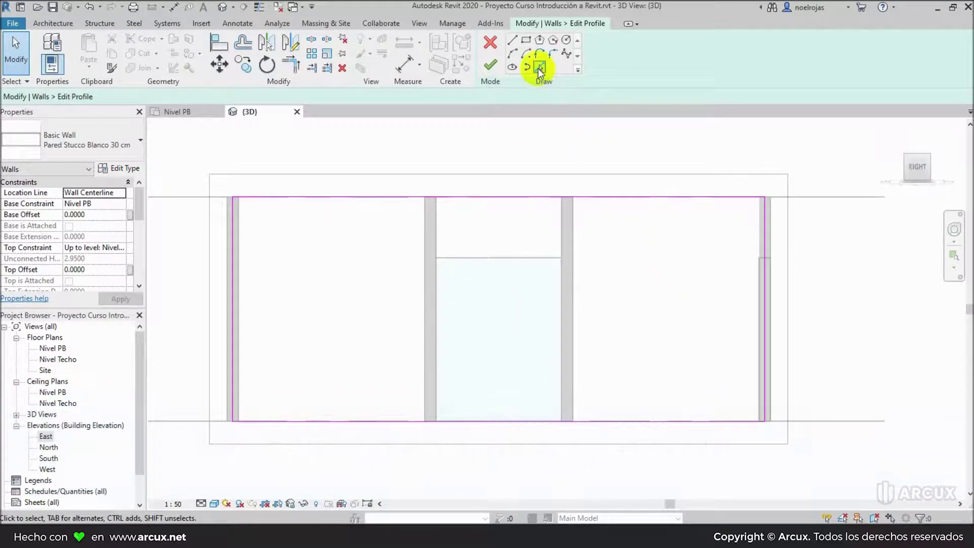
pyautogui.click(538, 68)
pyautogui.click(439, 342)
pyautogui.click(478, 258)
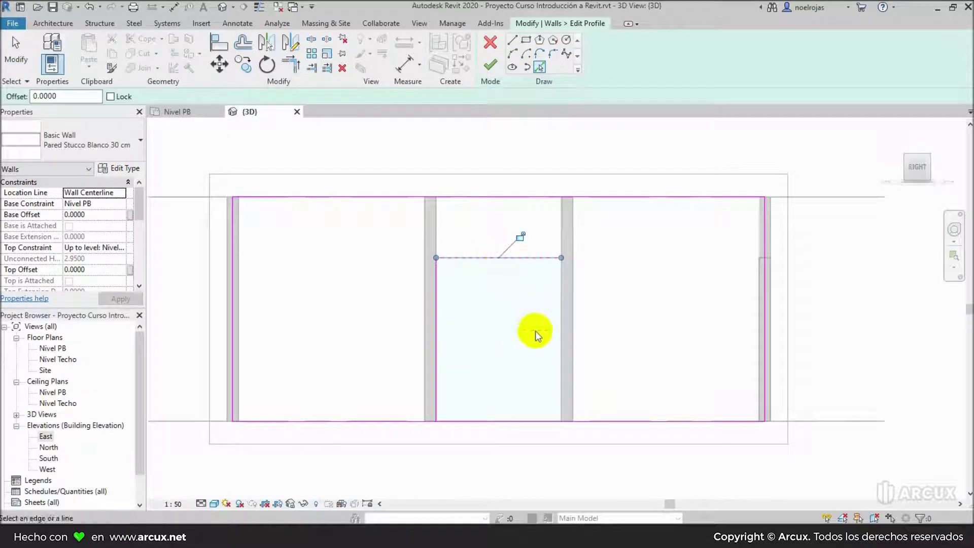
pyautogui.click(560, 348)
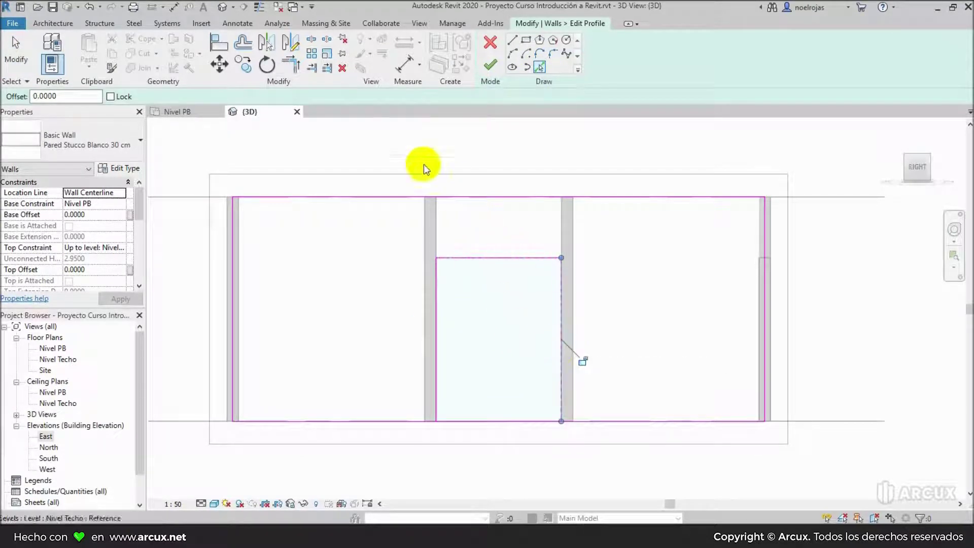
# Split the bottom profile line, trim both sides into corners, and finish the profile
pyautogui.click(312, 39)
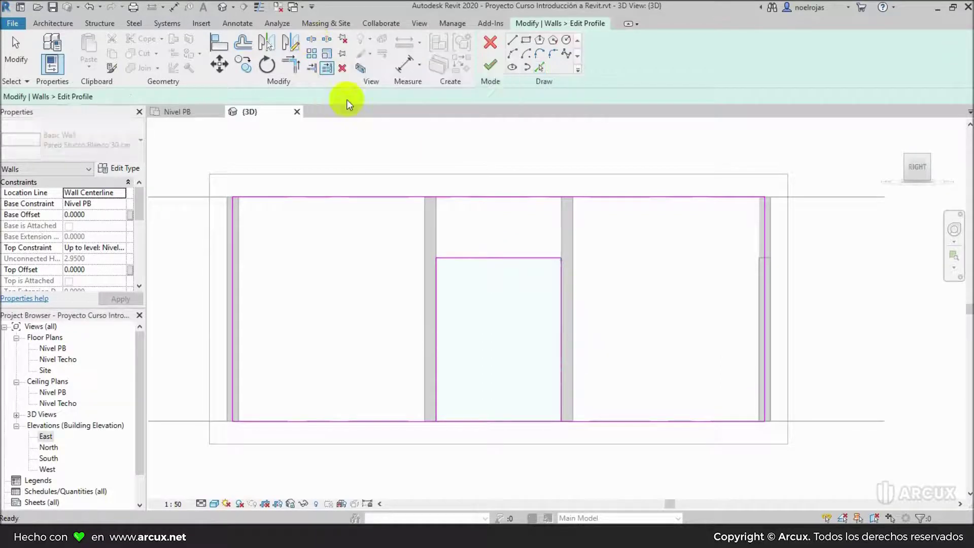
pyautogui.click(497, 421)
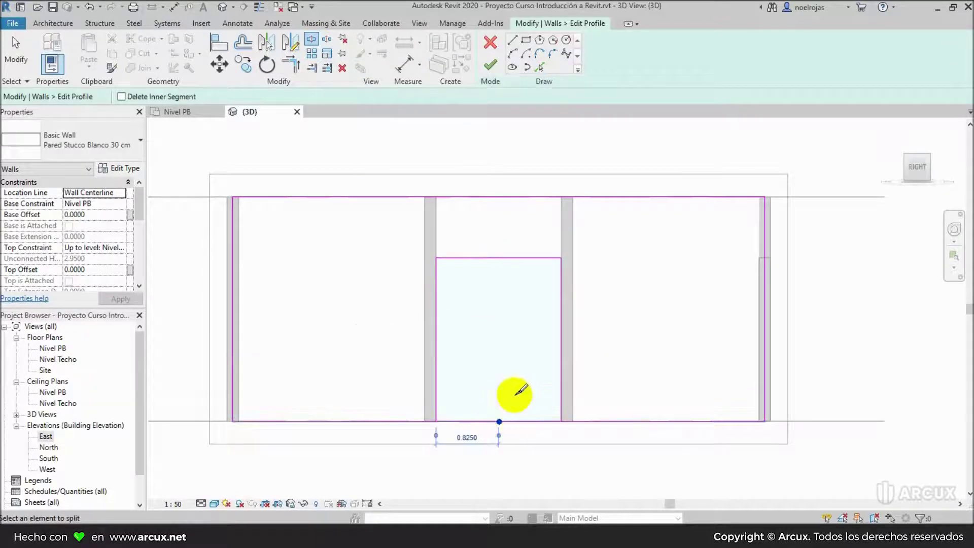
pyautogui.click(288, 67)
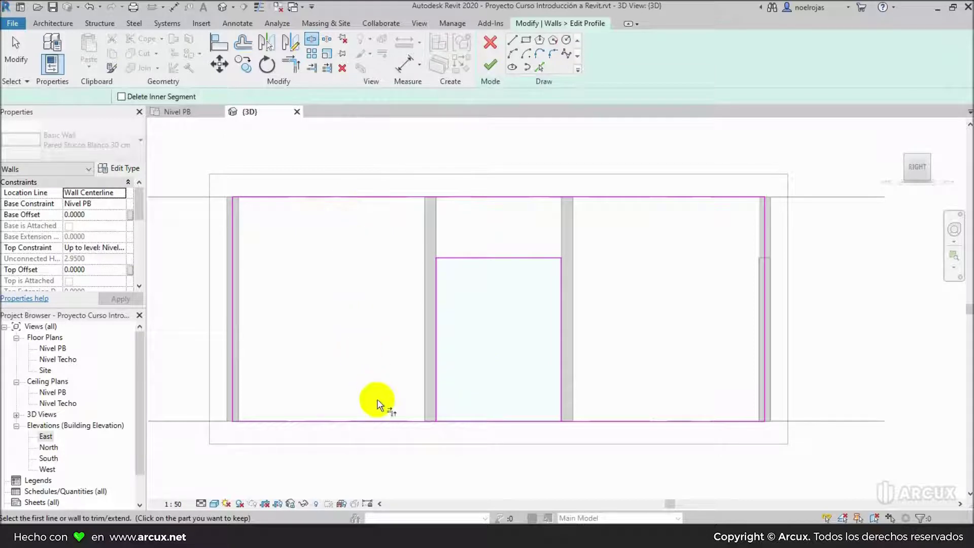
pyautogui.click(381, 420)
pyautogui.click(434, 388)
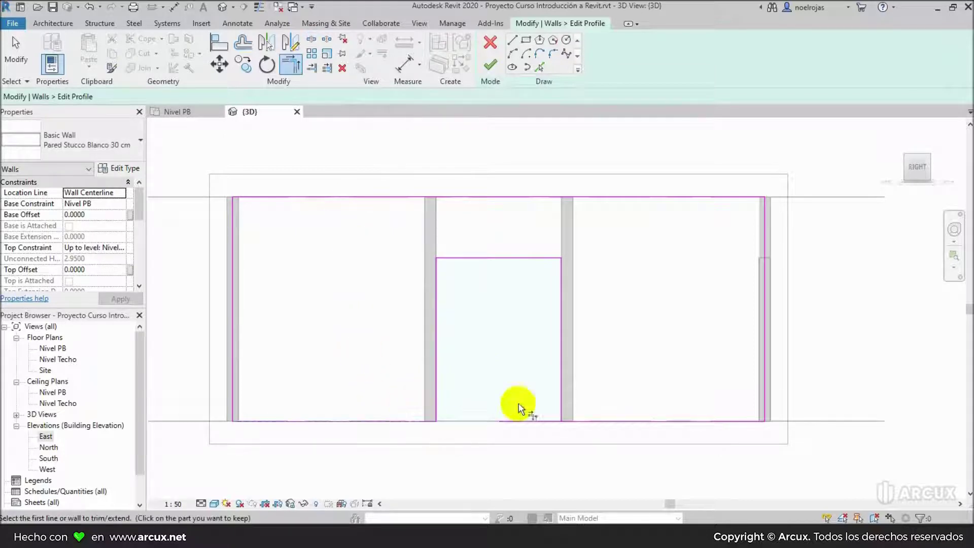
pyautogui.click(563, 379)
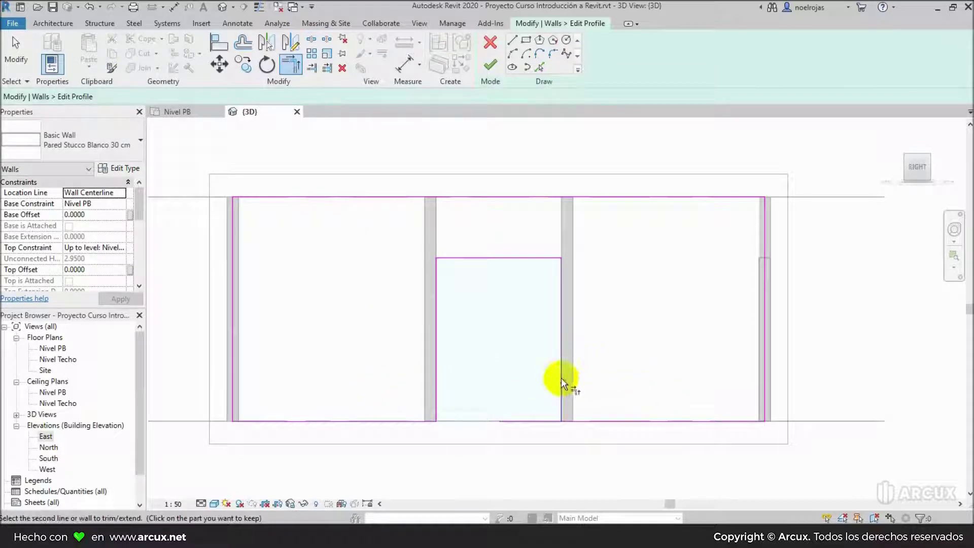
pyautogui.click(604, 420)
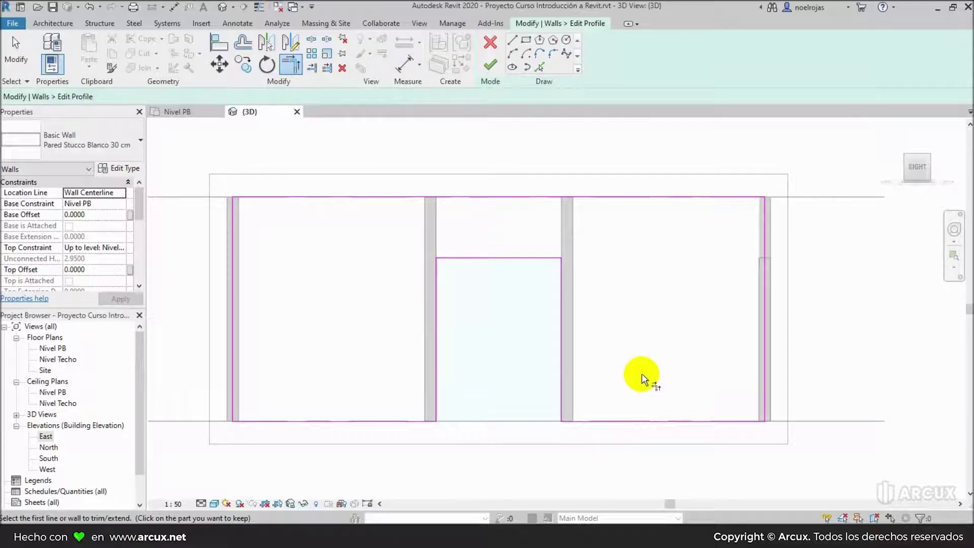
pyautogui.click(490, 66)
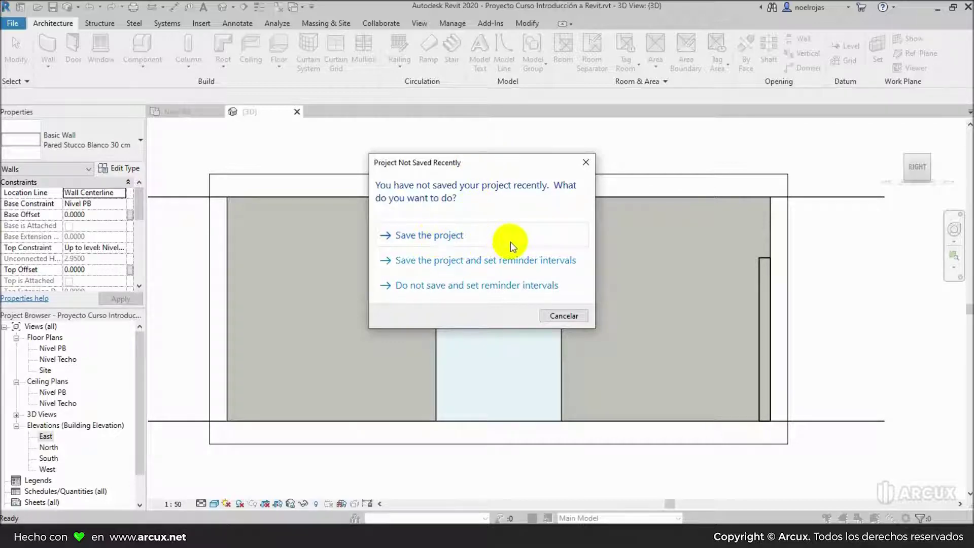
# Save the project, then orbit the 3D view to inspect the wall opening
pyautogui.click(435, 236)
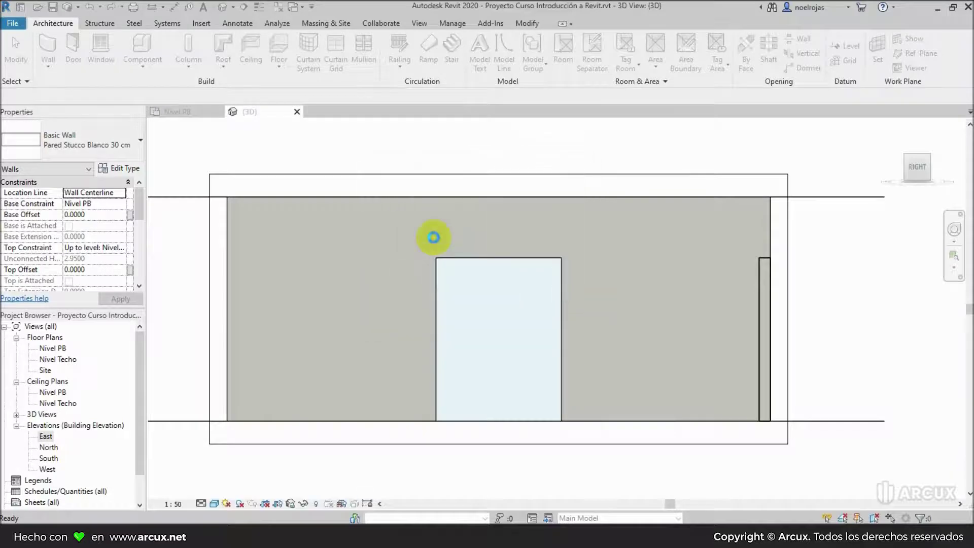
pyautogui.click(514, 298)
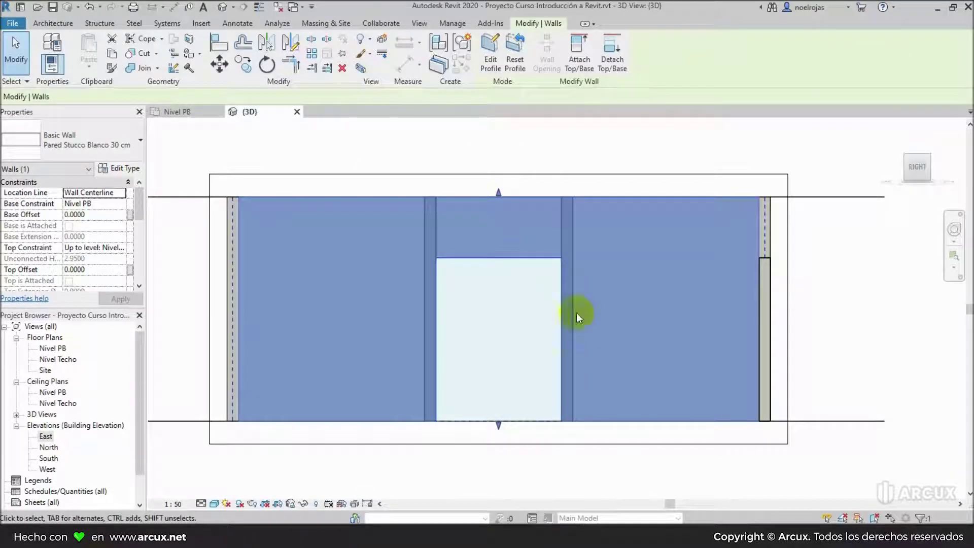
pyautogui.click(836, 318)
pyautogui.moveTo(380, 274)
pyautogui.keyDown('shift'); pyautogui.mouseDown(button='middle')
pyautogui.moveTo(406, 296)
pyautogui.moveTo(446, 398)
pyautogui.mouseUp(button='middle'); pyautogui.keyUp('shift')
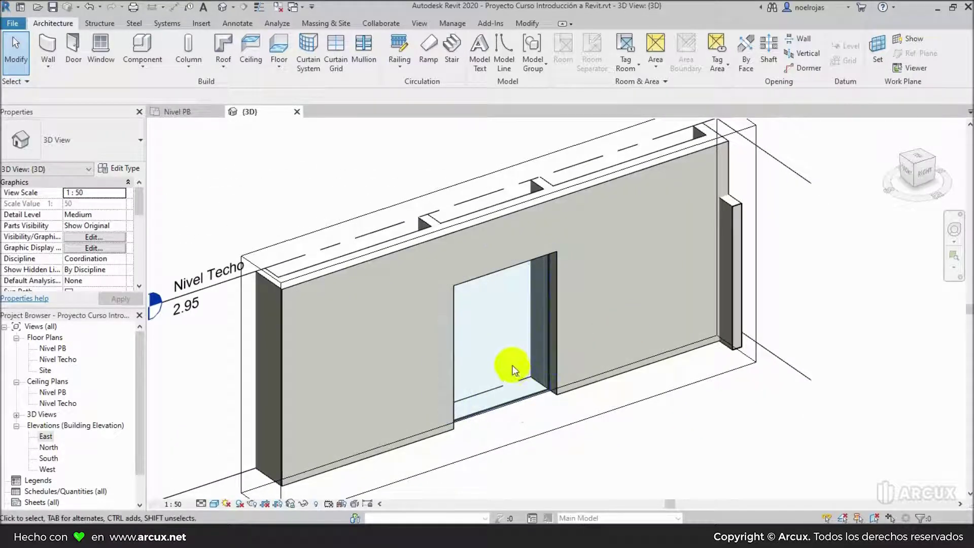
# Select the 1.6500 × 2.1500 glazed system panel inside the opening using Tab
pyautogui.scroll(1, 512, 369)
pyautogui.scroll(1, 512, 365)
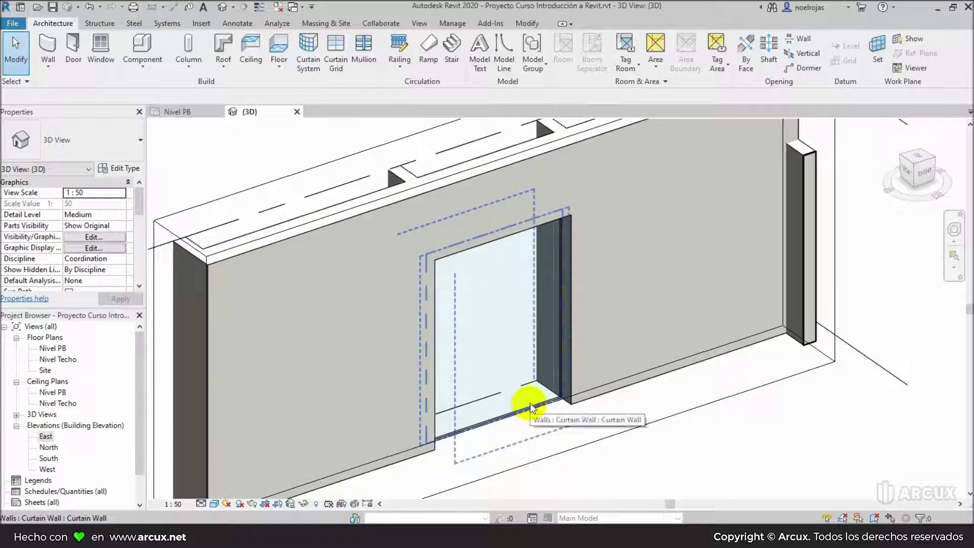
pyautogui.press('Tab')
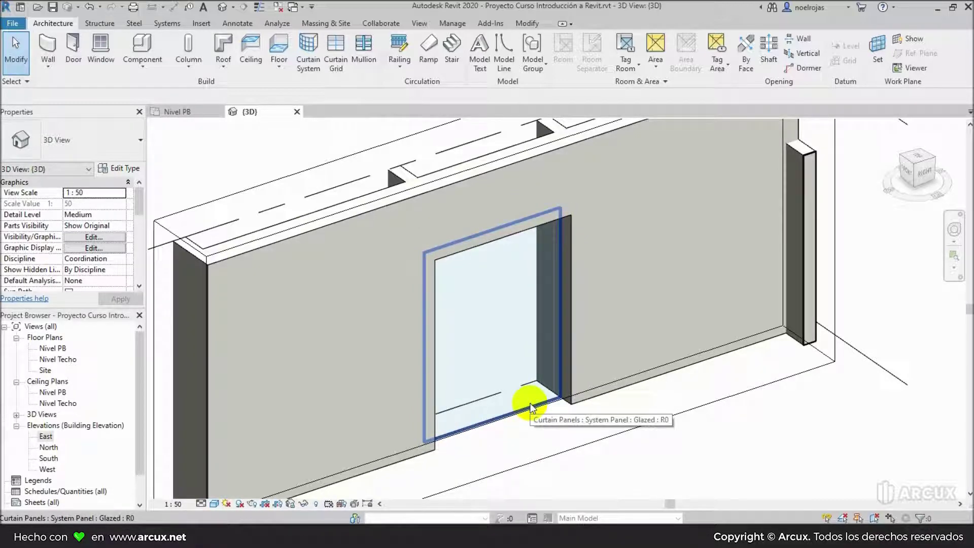
pyautogui.click(530, 407)
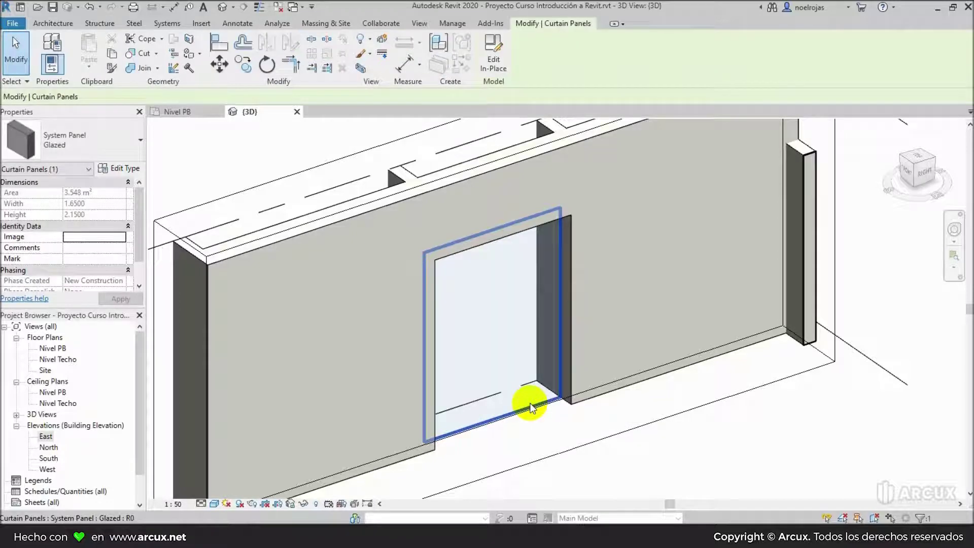
# Load Sliding_Curtain_Wall_Door_12253.rfa and apply its Store Front Double Door type to the panel
pyautogui.click(120, 170)
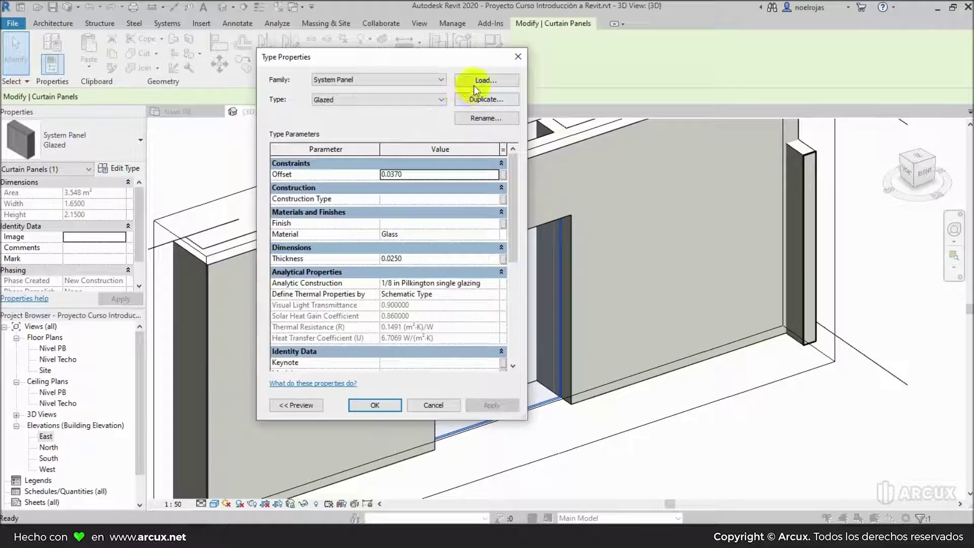
pyautogui.click(485, 82)
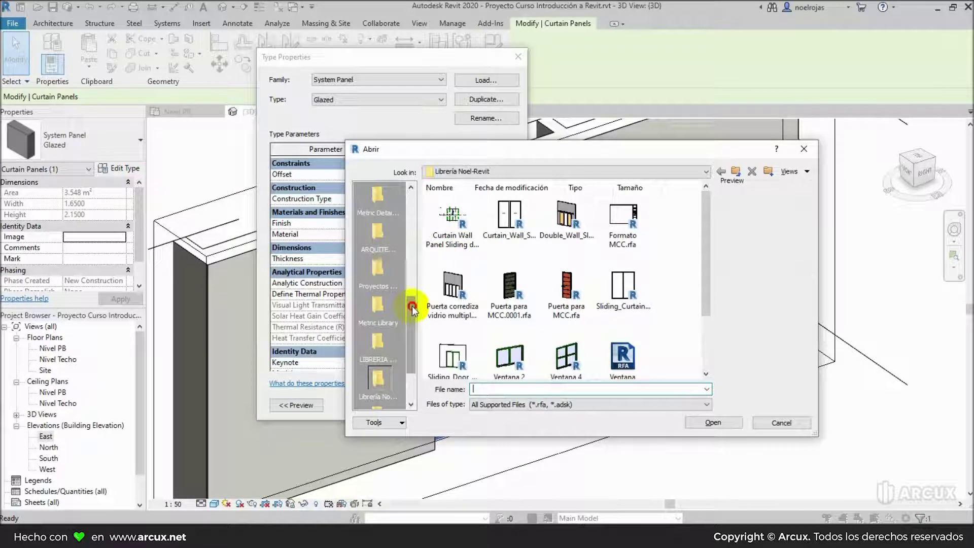
pyautogui.scroll(-1, 411, 306)
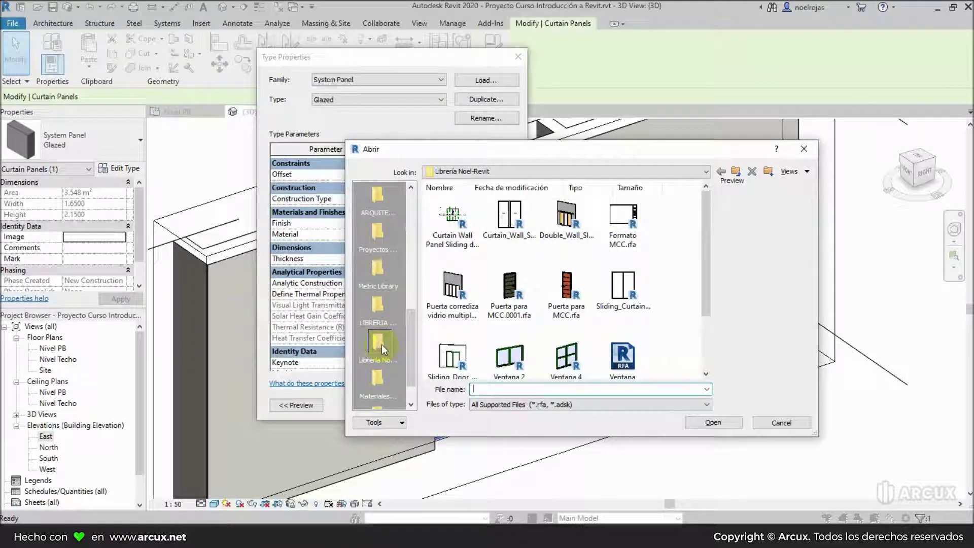
pyautogui.click(625, 294)
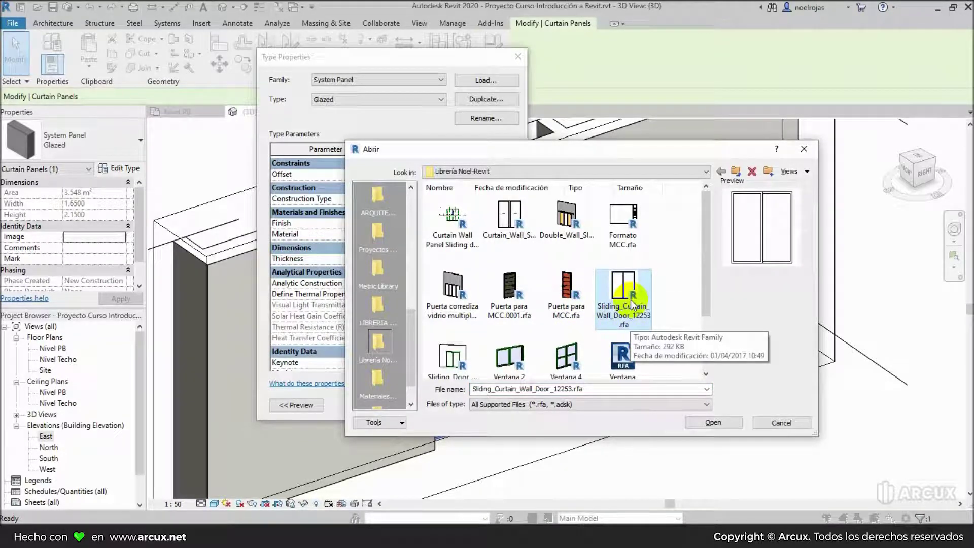
pyautogui.click(713, 422)
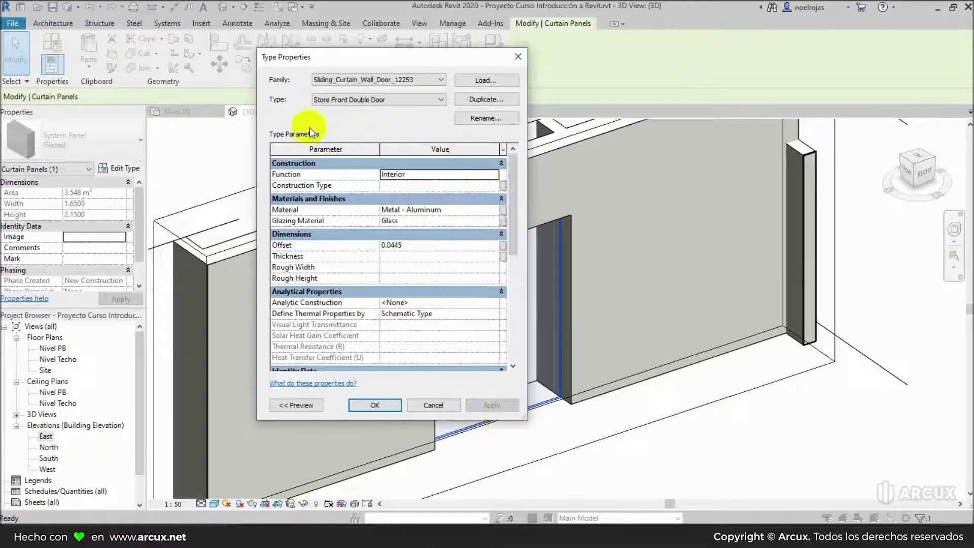
pyautogui.click(375, 404)
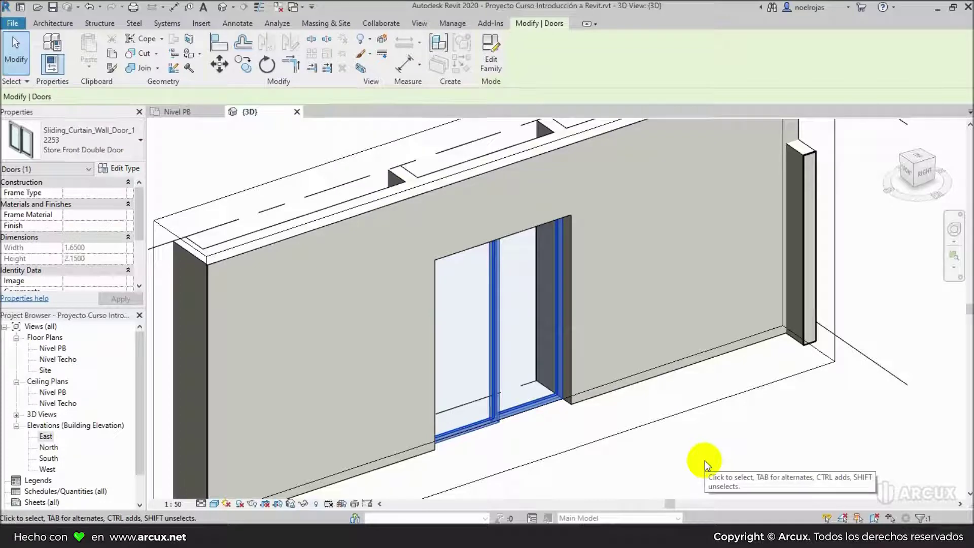
pyautogui.click(707, 442)
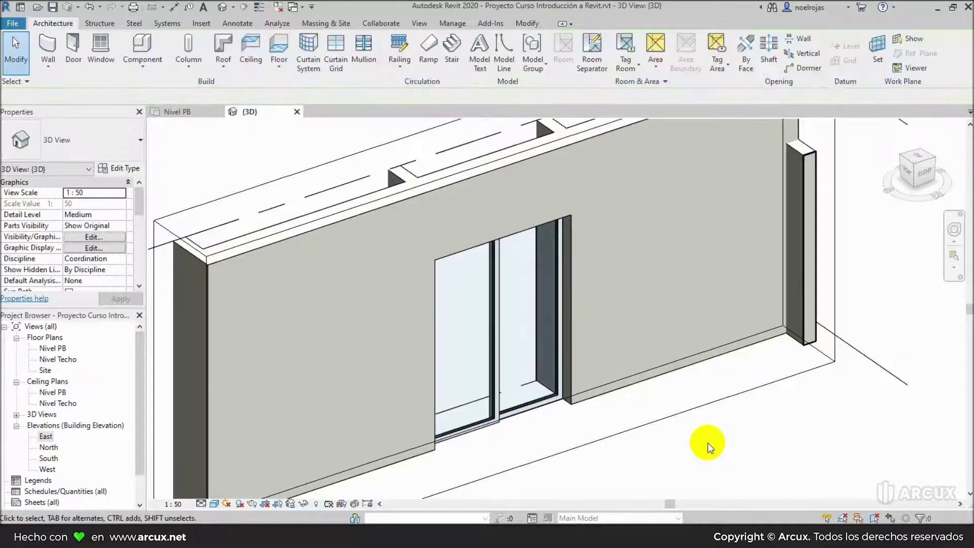
pyautogui.scroll(-3, 627, 325)
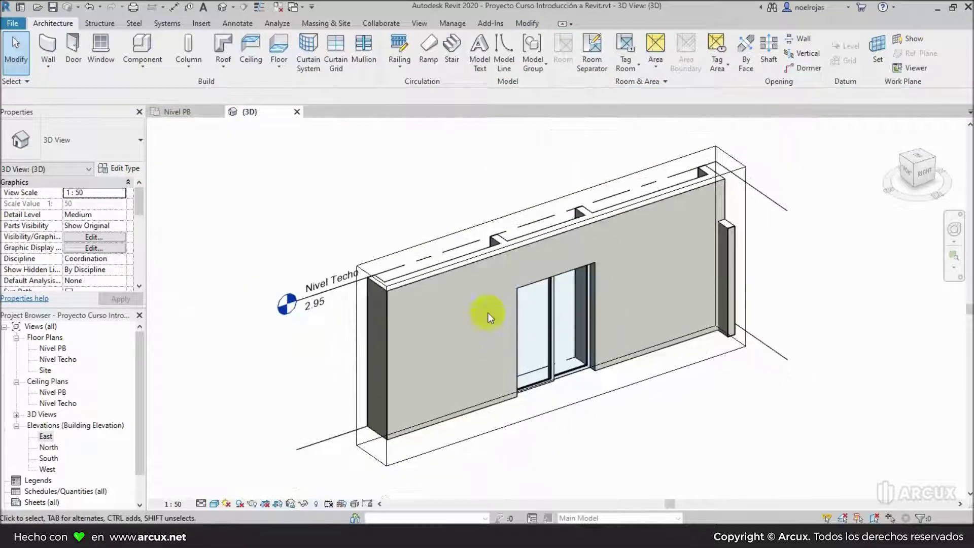
pyautogui.click(186, 113)
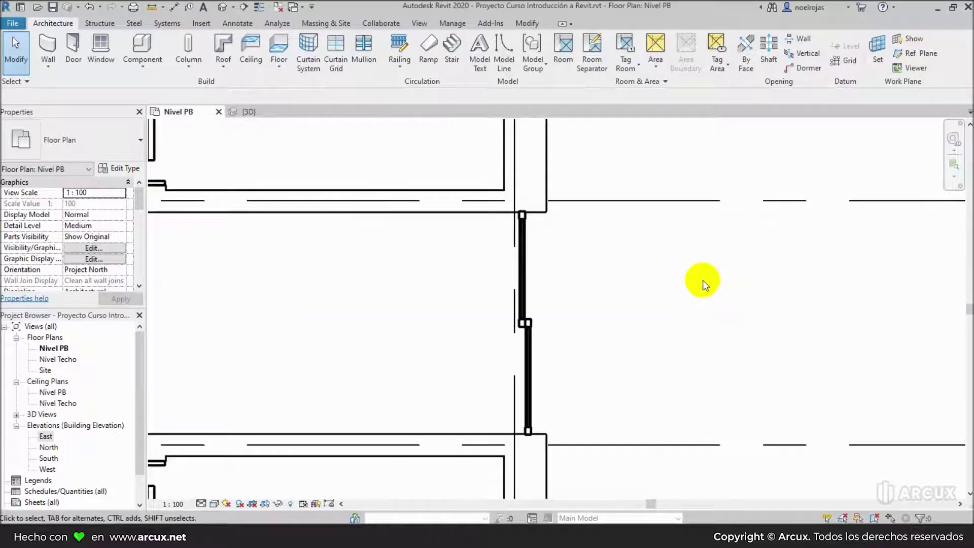
pyautogui.scroll(-2, 702, 280)
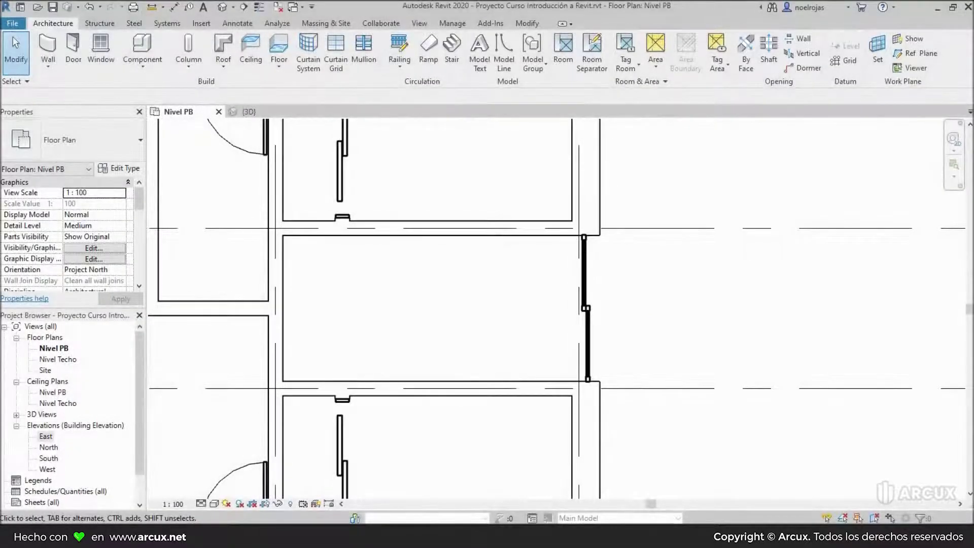
pyautogui.click(273, 116)
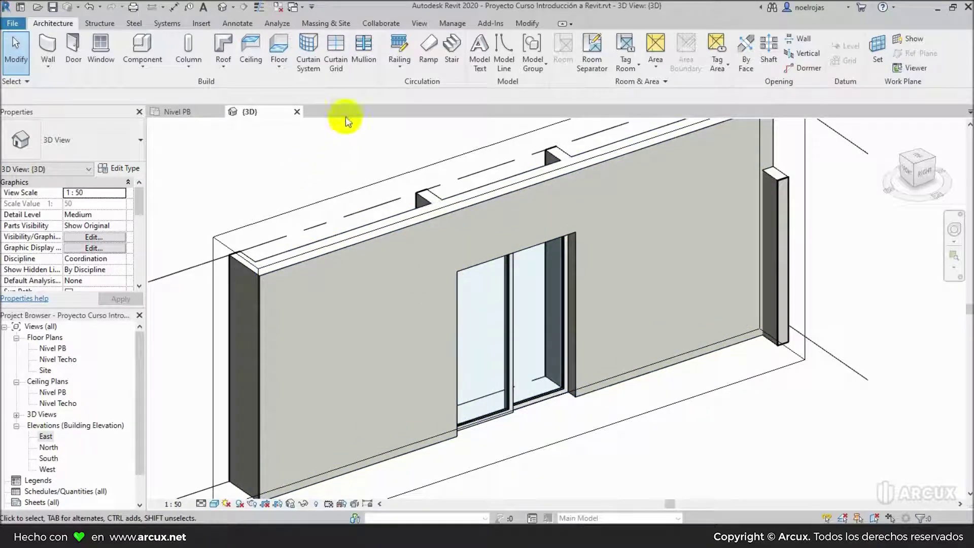
# Start mullion placement with the Rectangular Mullion 50 x 150mm type
pyautogui.click(362, 64)
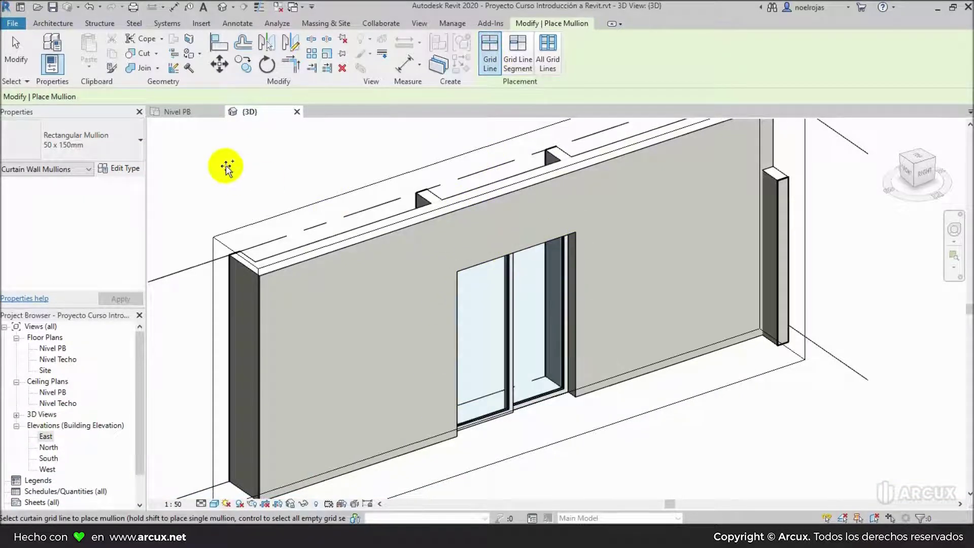
pyautogui.click(119, 144)
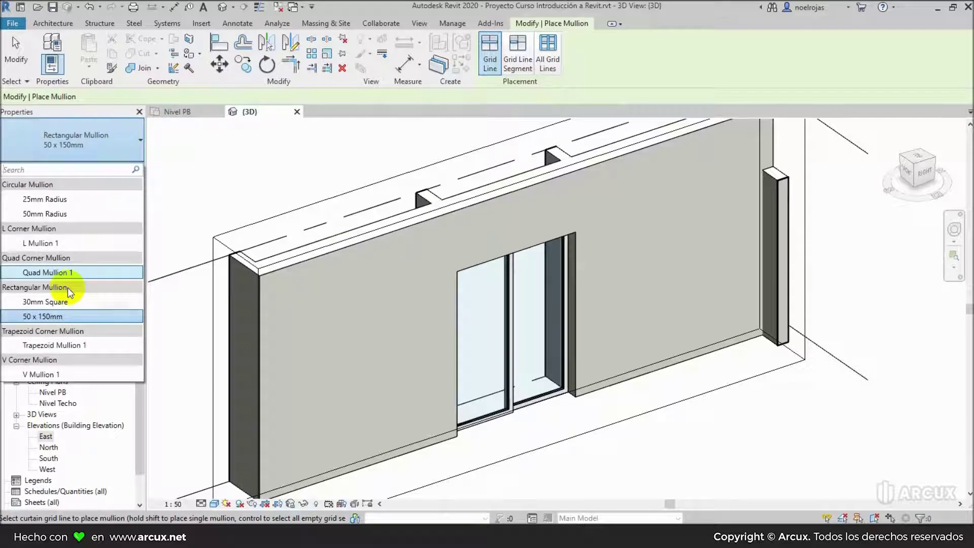
pyautogui.click(55, 317)
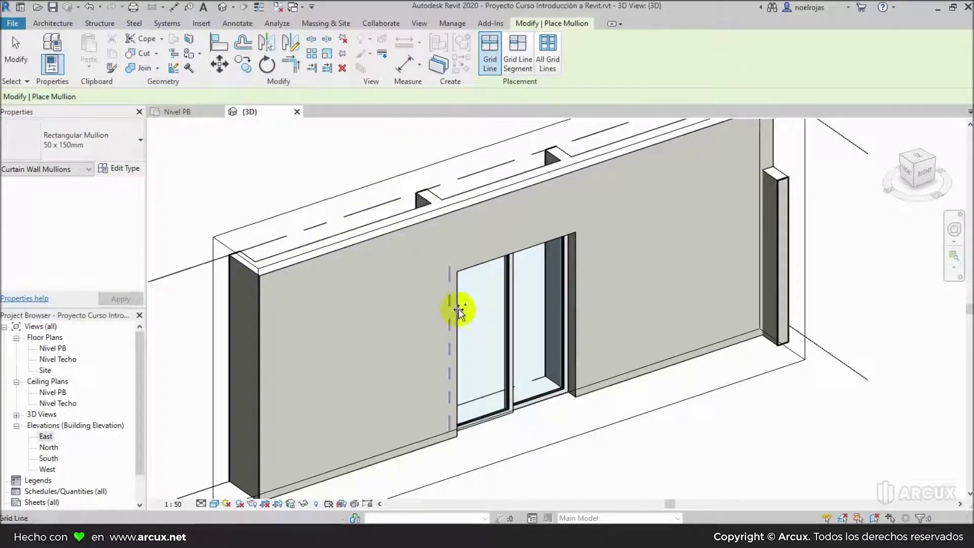
# Add mullions along the door's left, top and right grid lines, then show the Nivel PB plan
pyautogui.moveTo(524, 331)
pyautogui.keyDown('shift'); pyautogui.mouseDown(button='middle')
pyautogui.moveTo(488, 343)
pyautogui.moveTo(373, 291)
pyautogui.mouseUp(button='middle'); pyautogui.keyUp('shift')
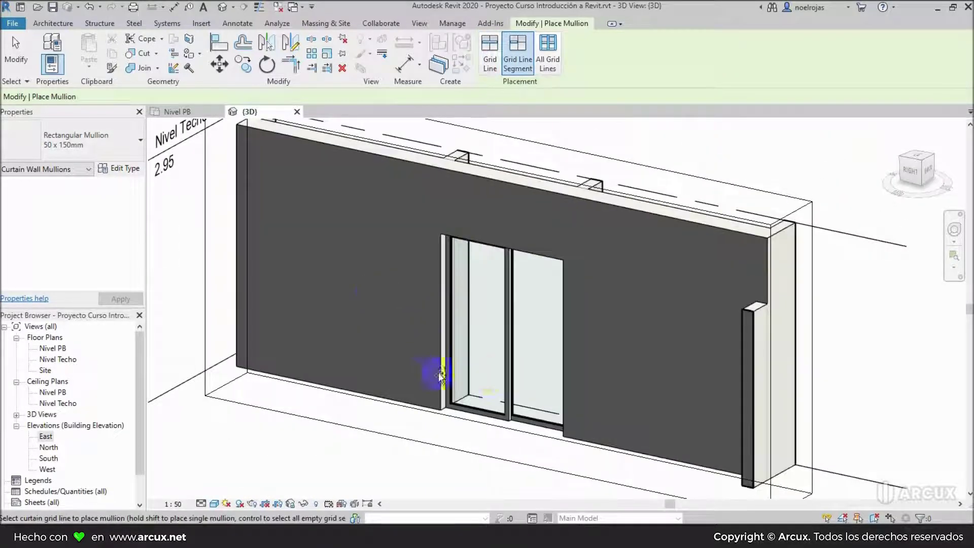
pyautogui.click(446, 322)
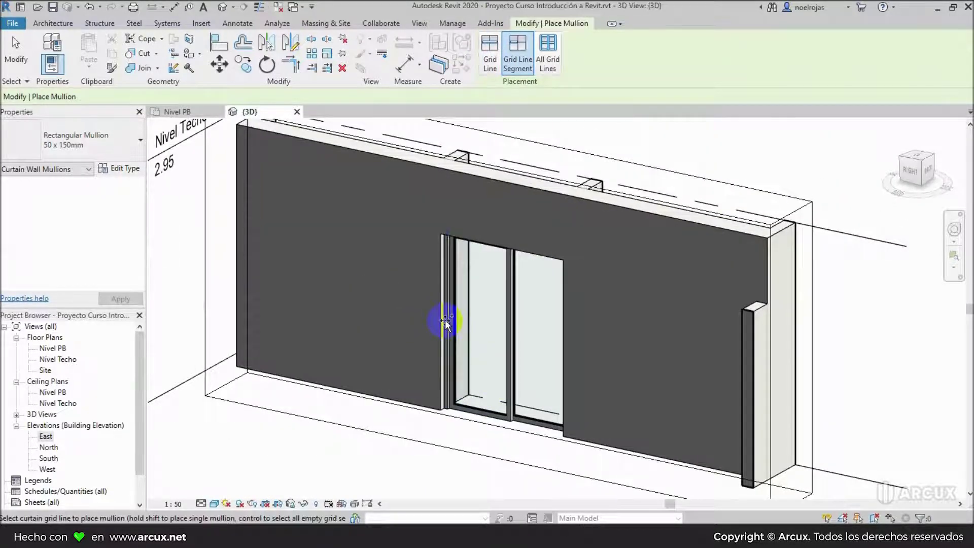
pyautogui.keyDown('shift'); pyautogui.moveTo(496, 306); pyautogui.dragTo(515, 130, button='middle'); pyautogui.keyUp('shift')
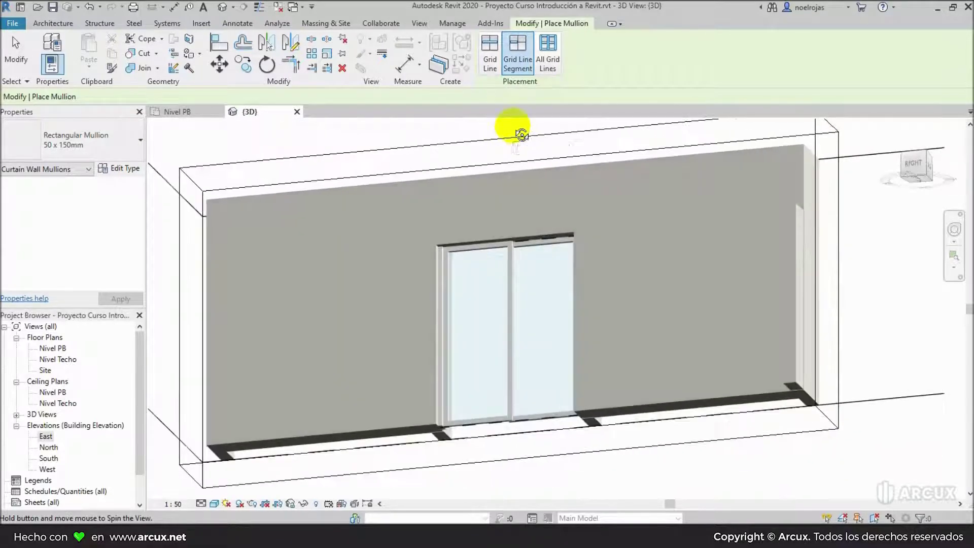
pyautogui.click(508, 243)
pyautogui.moveTo(400, 279)
pyautogui.keyDown('shift'); pyautogui.mouseDown(button='middle')
pyautogui.moveTo(523, 306)
pyautogui.moveTo(526, 431)
pyautogui.mouseUp(button='middle'); pyautogui.keyUp('shift')
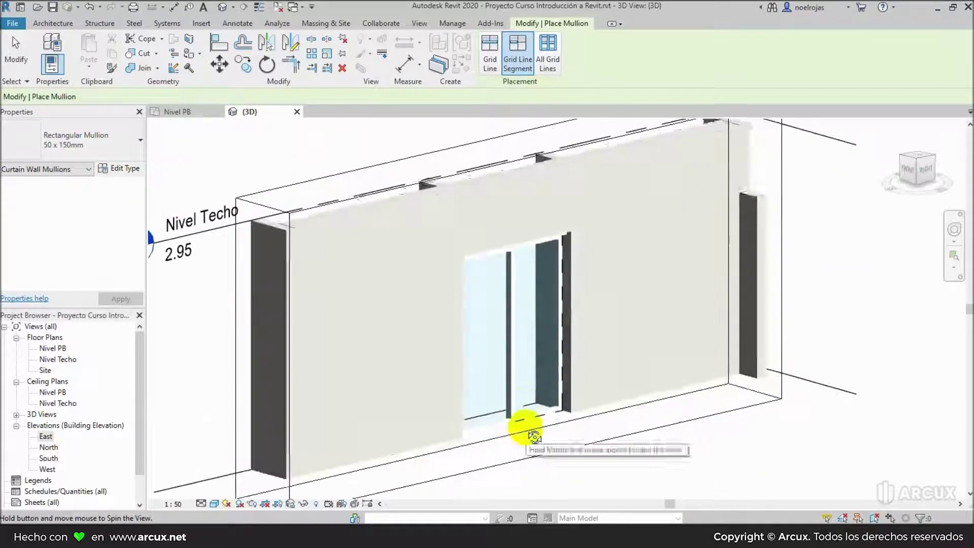
pyautogui.click(563, 318)
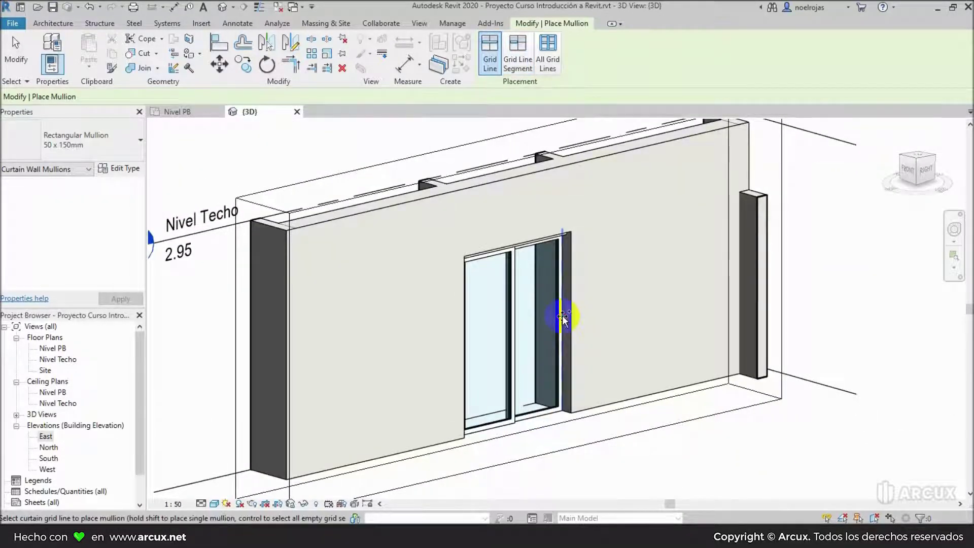
pyautogui.keyDown('shift'); pyautogui.moveTo(626, 337); pyautogui.dragTo(602, 285, button='middle'); pyautogui.keyUp('shift')
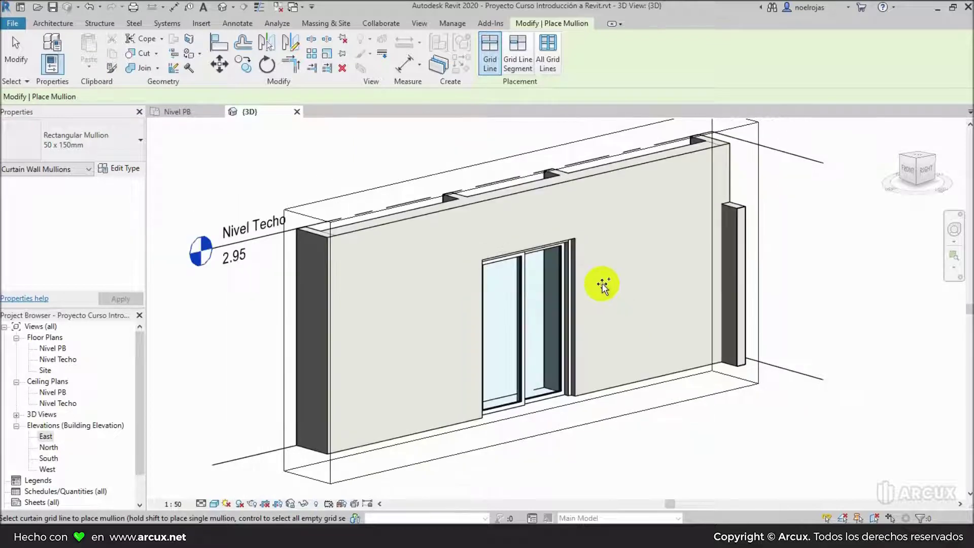
pyautogui.click(197, 109)
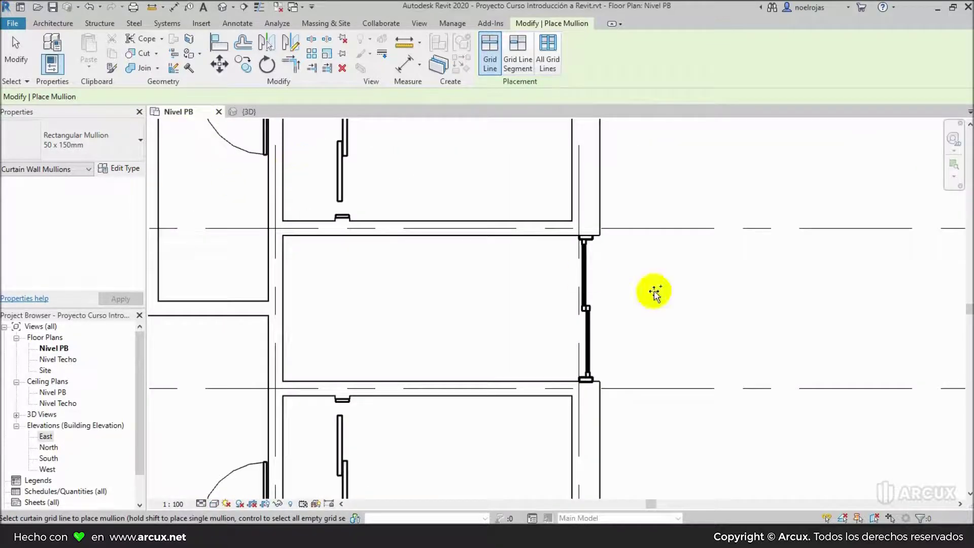